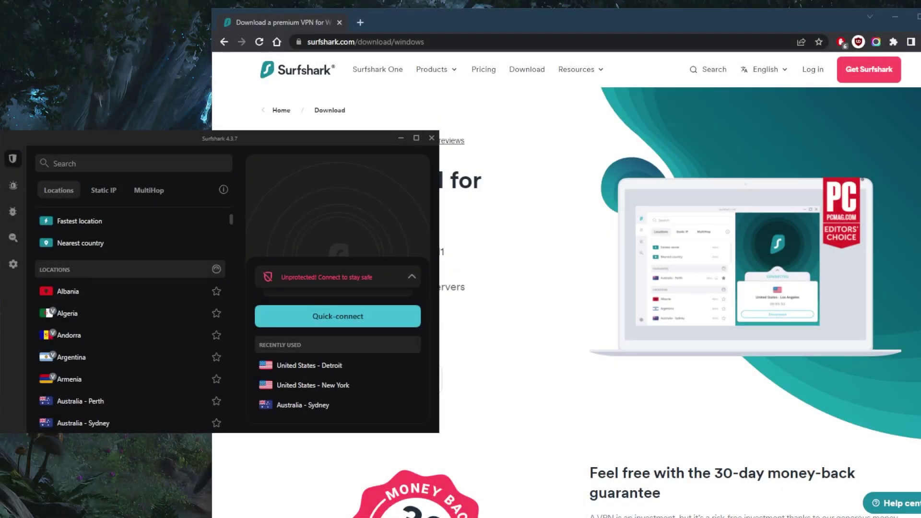
- Bring the browser's Surfshark download page to the front
{"action": "left_click", "coordinate": [523, 198]}
{"action": "left_click", "coordinate": [201, 149]}
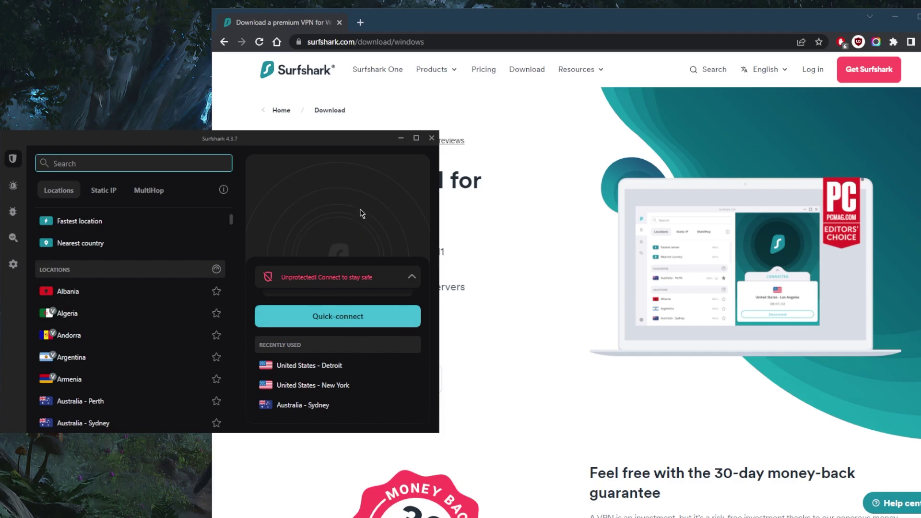
{"action": "left_click", "coordinate": [538, 221]}
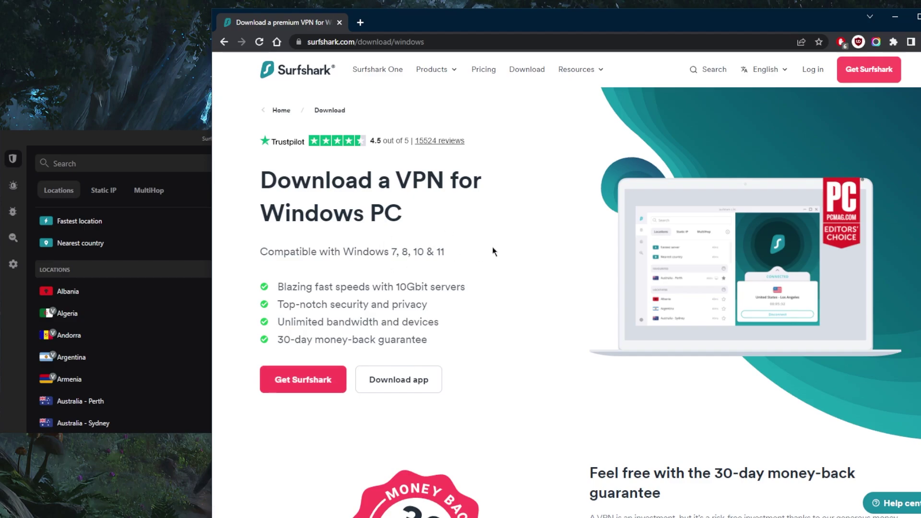
- Open the general Download Surfshark VPN page and scroll through the device list
{"action": "left_click", "coordinate": [526, 70]}
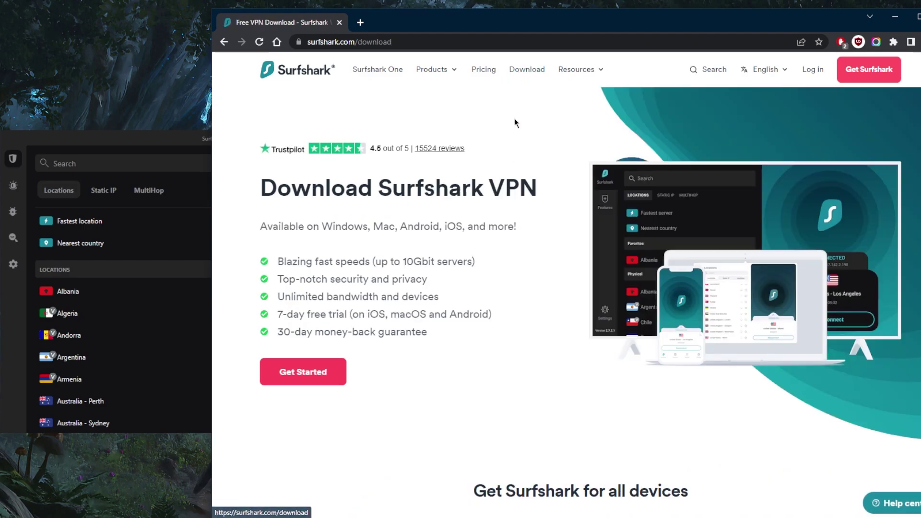
{"action": "scroll", "coordinate": [518, 172], "scroll_direction": "down", "scroll_amount": 6}
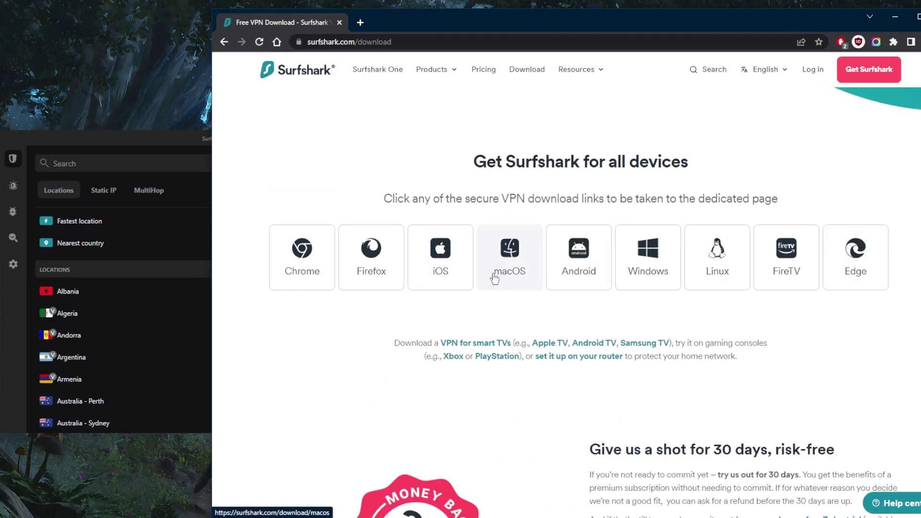
{"action": "scroll", "coordinate": [493, 297], "scroll_direction": "up", "scroll_amount": 6}
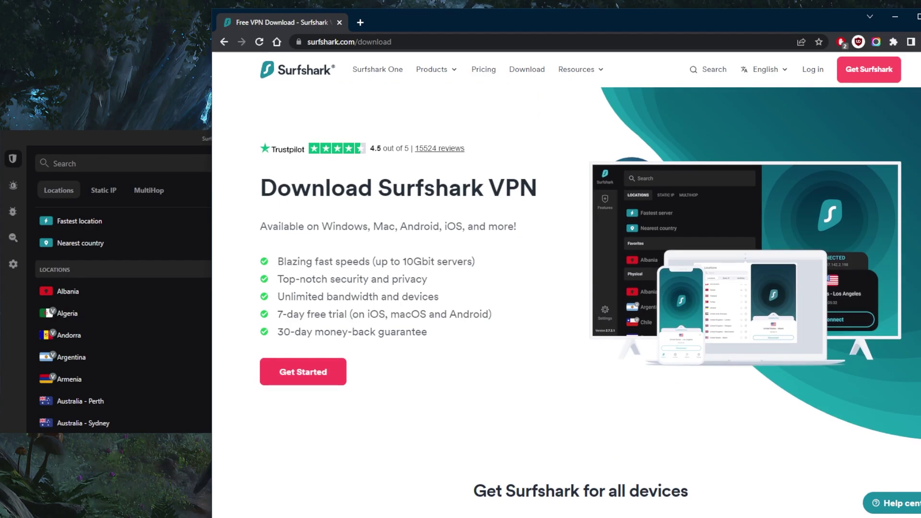
- Minimise the browser, centre the VPN app, and look at VPN settings before returning
{"action": "left_click", "coordinate": [896, 17]}
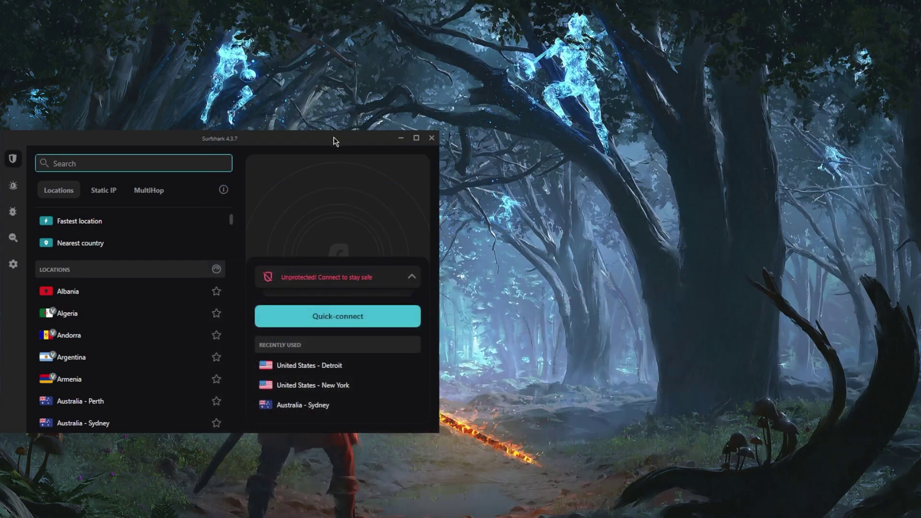
{"action": "left_click_drag", "start_coordinate": [335, 139], "coordinate": [566, 130]}
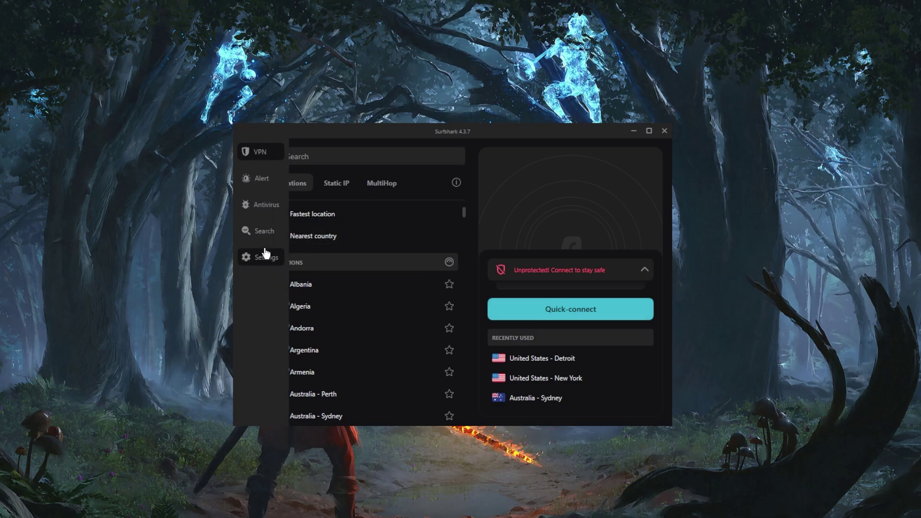
{"action": "left_click", "coordinate": [246, 257]}
{"action": "left_click", "coordinate": [341, 171]}
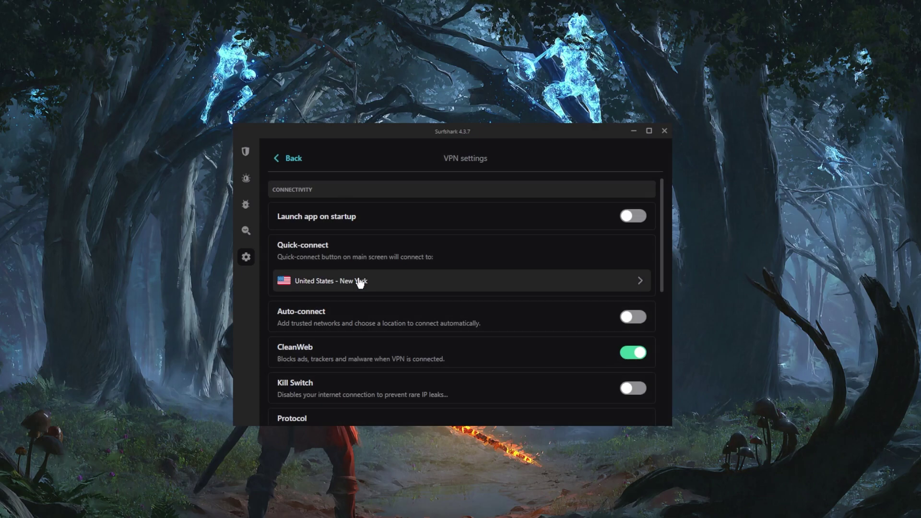
{"action": "left_click", "coordinate": [246, 152]}
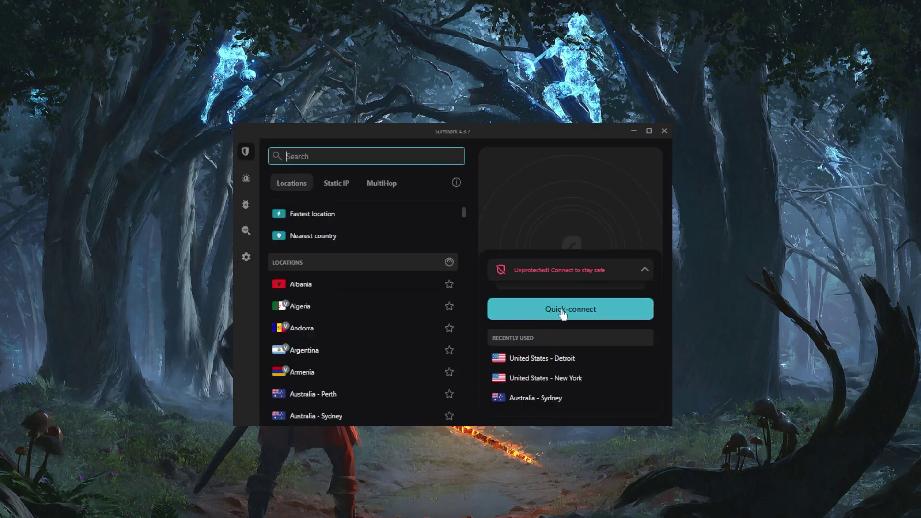
- Start a quick-connect to the default server
{"action": "left_click", "coordinate": [580, 314]}
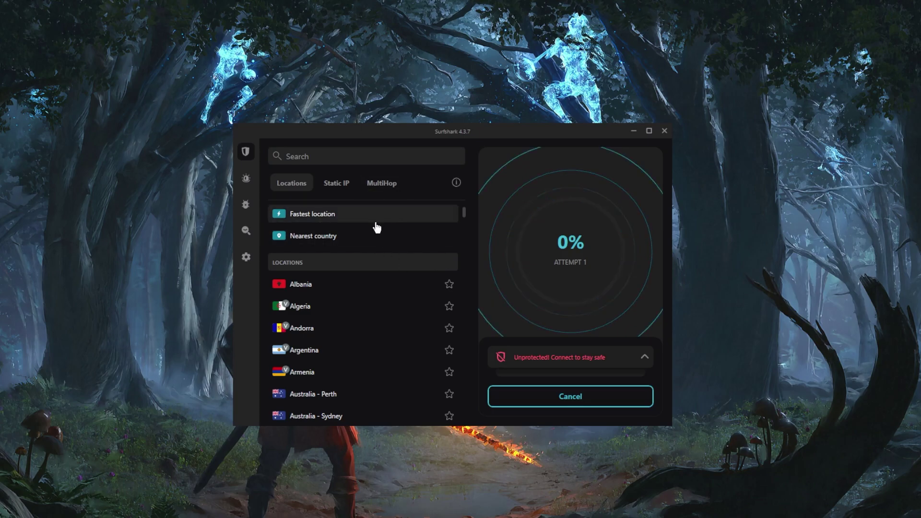
{"action": "scroll", "coordinate": [350, 286], "scroll_direction": "down", "scroll_amount": 5}
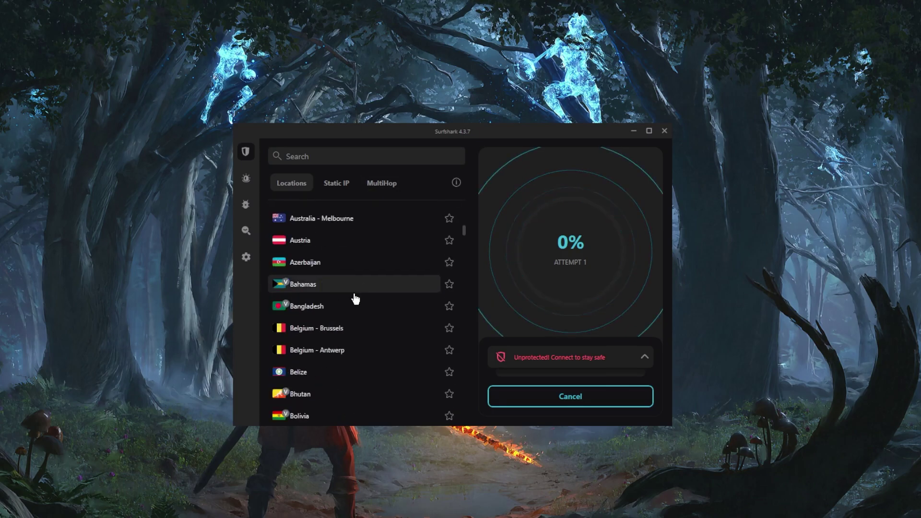
{"action": "scroll", "coordinate": [354, 298], "scroll_direction": "up", "scroll_amount": 3}
{"action": "scroll", "coordinate": [355, 300], "scroll_direction": "up", "scroll_amount": 2}
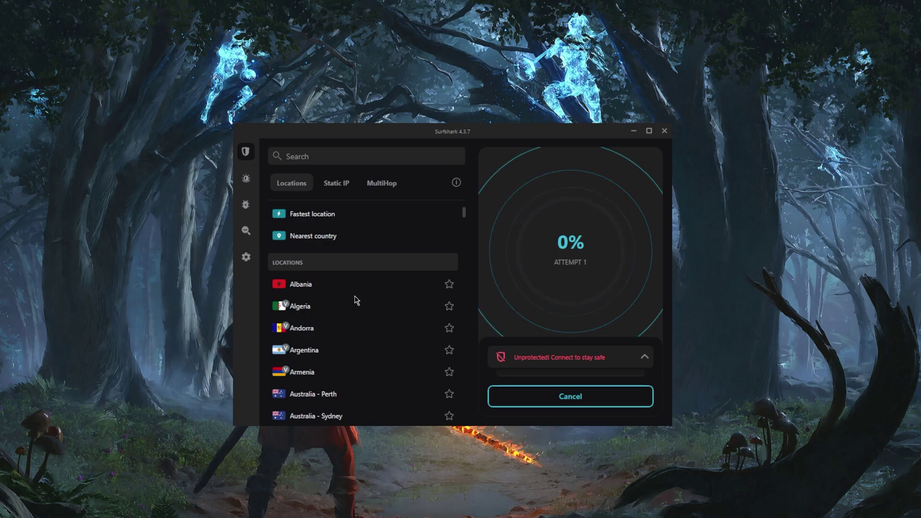
- Browse the Static IP and MultiHop server lists, then disconnect the VPN
{"action": "left_click", "coordinate": [338, 188]}
{"action": "left_click", "coordinate": [382, 189]}
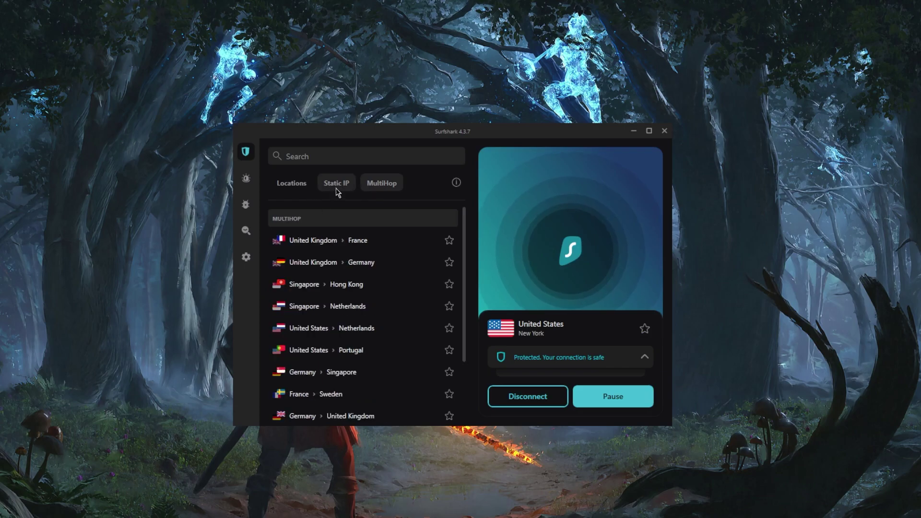
{"action": "left_click", "coordinate": [336, 187]}
{"action": "left_click", "coordinate": [528, 402]}
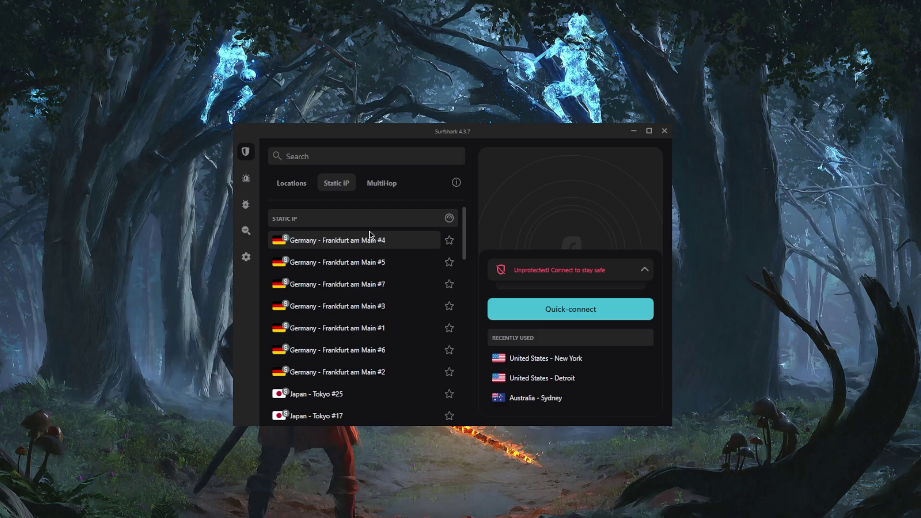
- Scroll the regular Locations list, check MultiHop, and return to Locations
{"action": "left_click", "coordinate": [294, 183]}
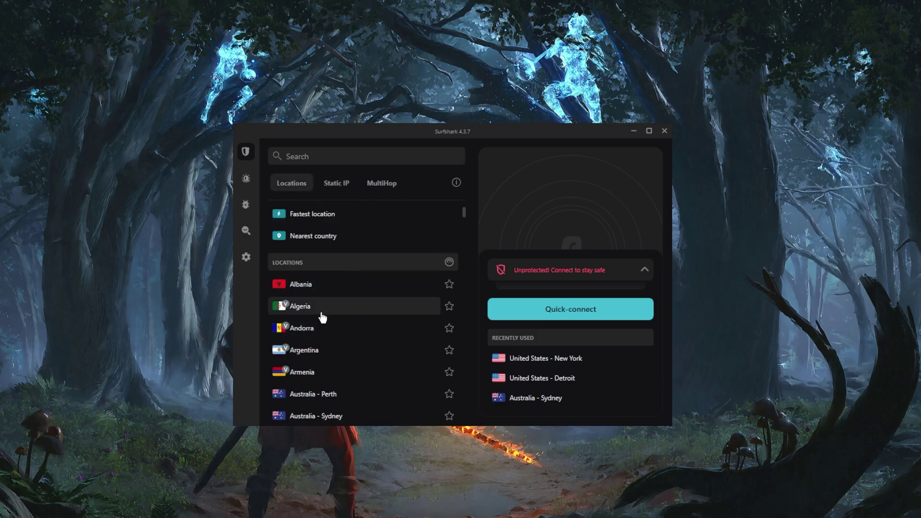
{"action": "scroll", "coordinate": [333, 313], "scroll_direction": "down", "scroll_amount": 5}
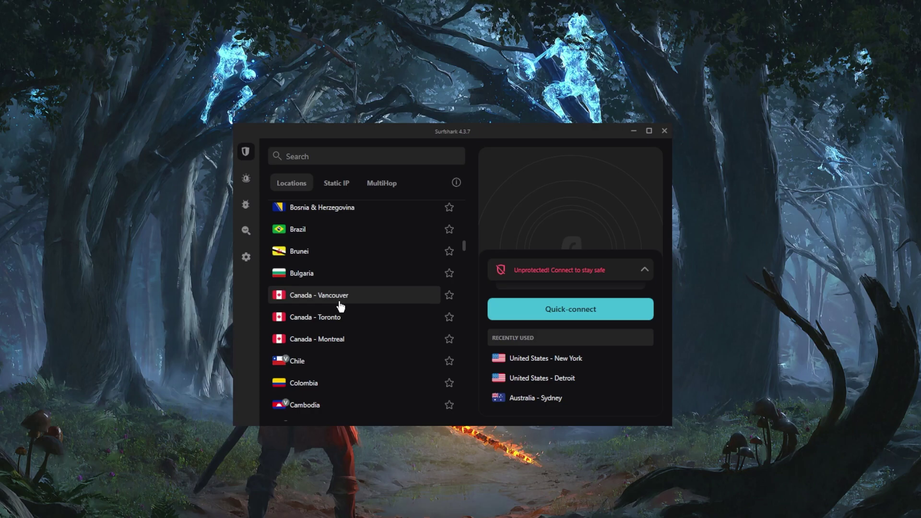
{"action": "scroll", "coordinate": [341, 306], "scroll_direction": "up", "scroll_amount": 4}
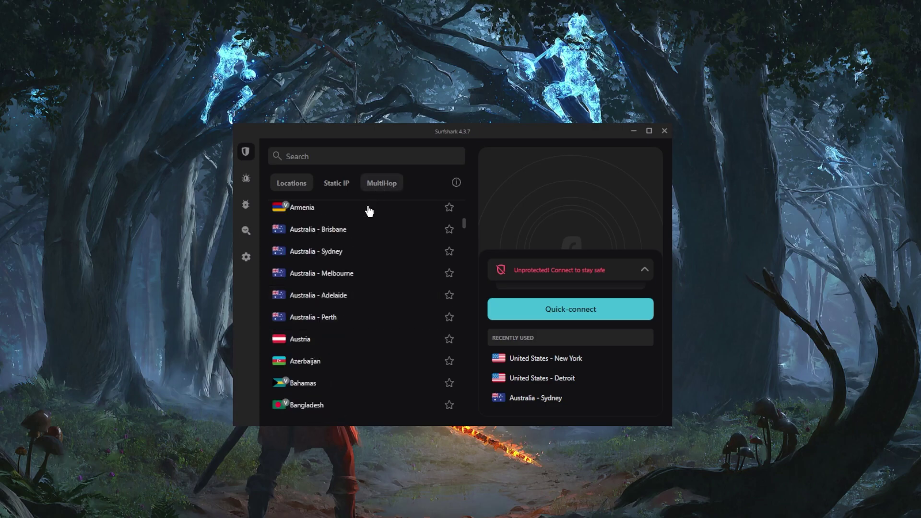
{"action": "scroll", "coordinate": [360, 232], "scroll_direction": "up", "scroll_amount": 3}
{"action": "left_click", "coordinate": [379, 184]}
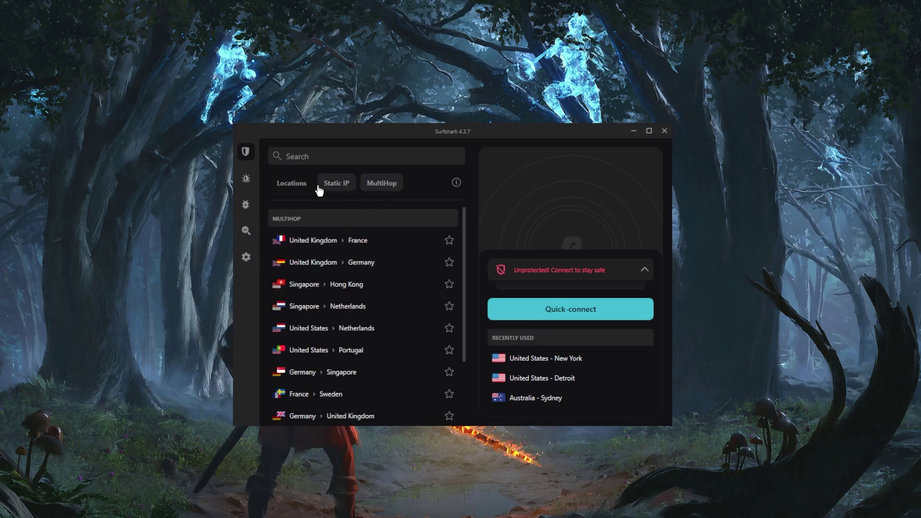
{"action": "left_click", "coordinate": [293, 185]}
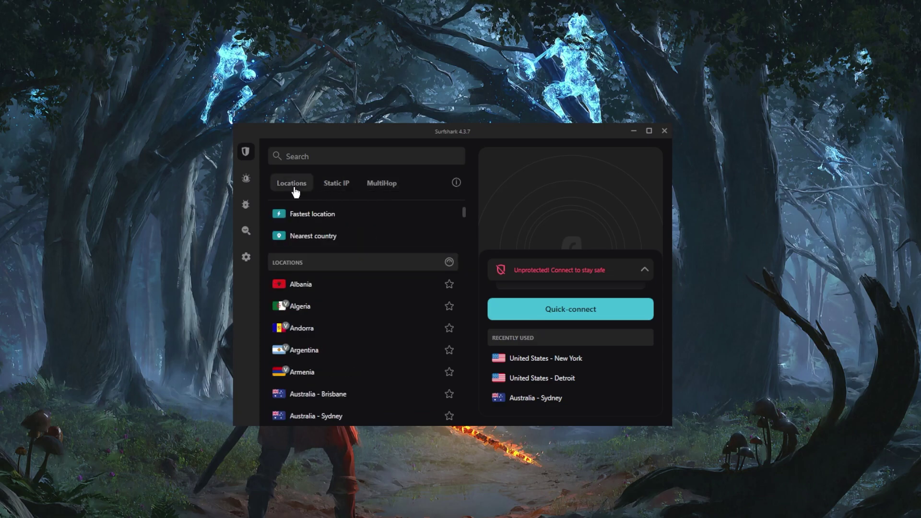
- Open VPN settings and scroll through the connectivity options
{"action": "left_click", "coordinate": [246, 257]}
{"action": "left_click", "coordinate": [354, 171]}
{"action": "scroll", "coordinate": [401, 250], "scroll_direction": "down", "scroll_amount": 3}
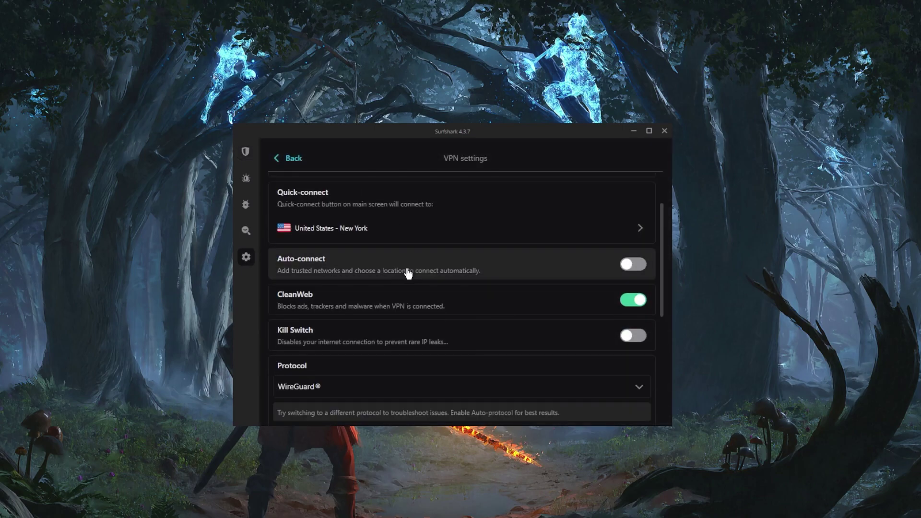
{"action": "scroll", "coordinate": [355, 307], "scroll_direction": "down", "scroll_amount": 3}
{"action": "scroll", "coordinate": [372, 308], "scroll_direction": "up", "scroll_amount": 3}
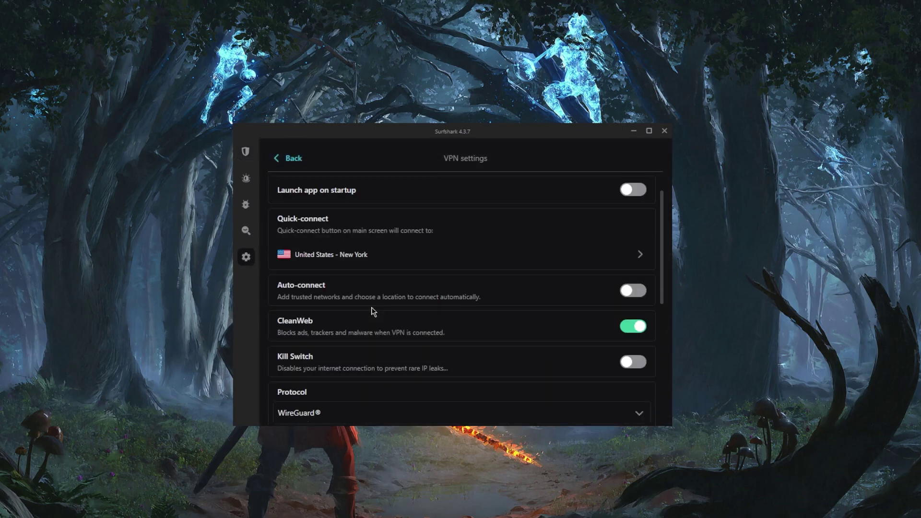
{"action": "scroll", "coordinate": [371, 307], "scroll_direction": "up", "scroll_amount": 1}
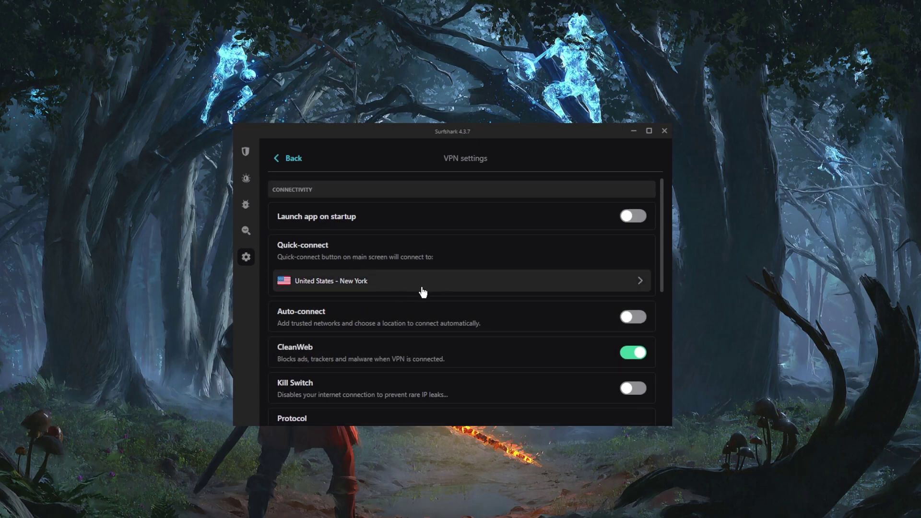
{"action": "scroll", "coordinate": [415, 291], "scroll_direction": "down", "scroll_amount": 2}
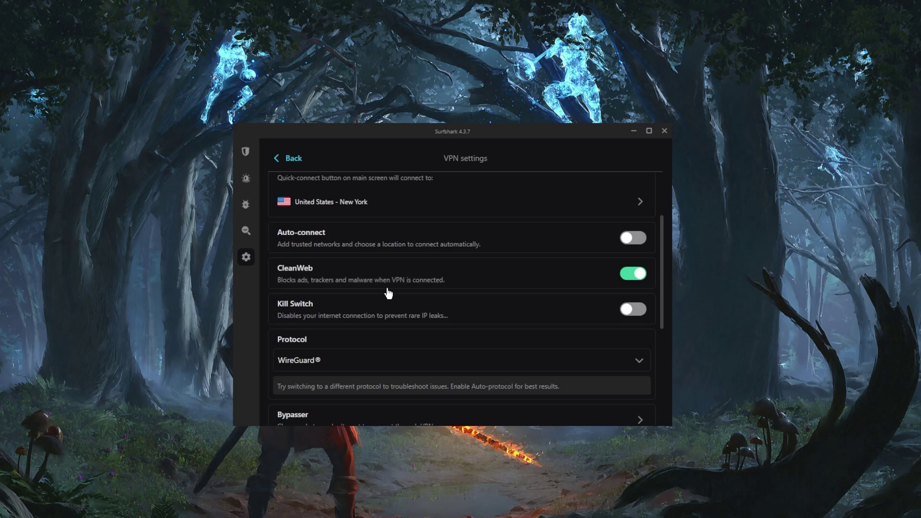
- Turn Auto-connect on, view its preferences, then turn Auto-connect back off
{"action": "left_click", "coordinate": [632, 238]}
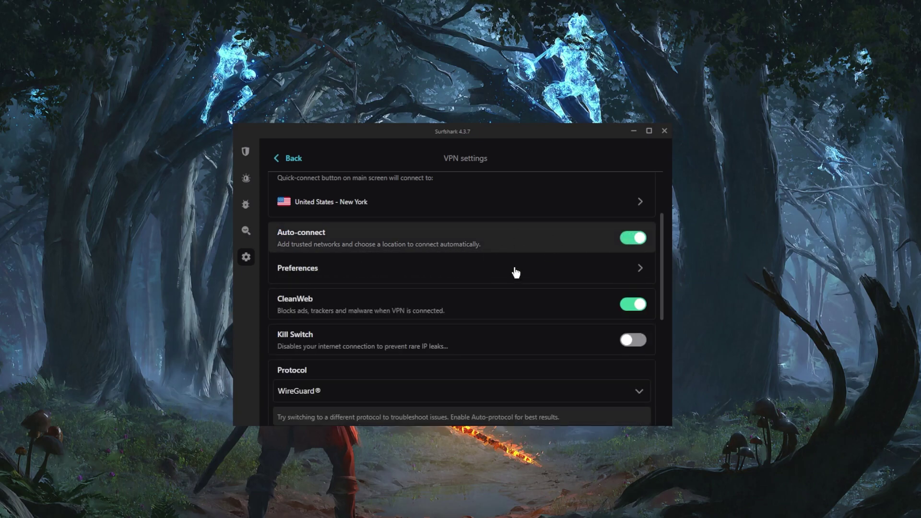
{"action": "left_click", "coordinate": [638, 268]}
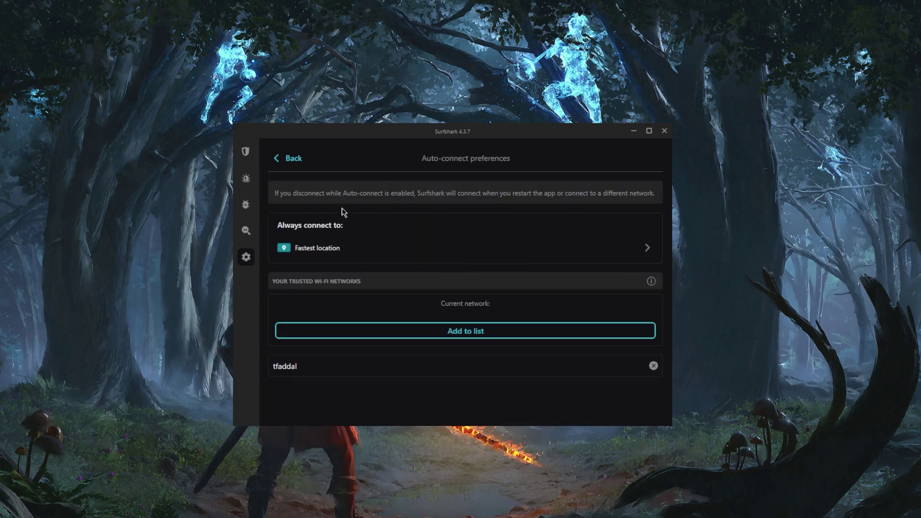
{"action": "left_click", "coordinate": [291, 159]}
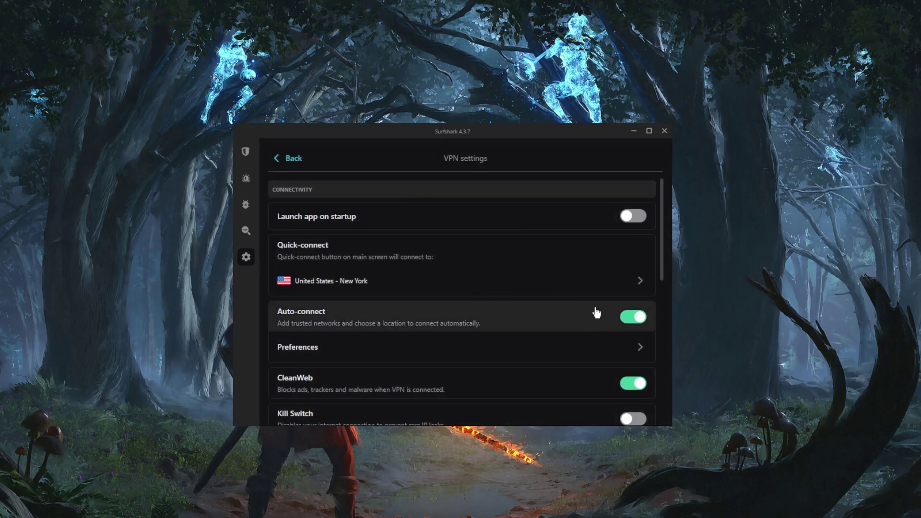
{"action": "left_click", "coordinate": [634, 317]}
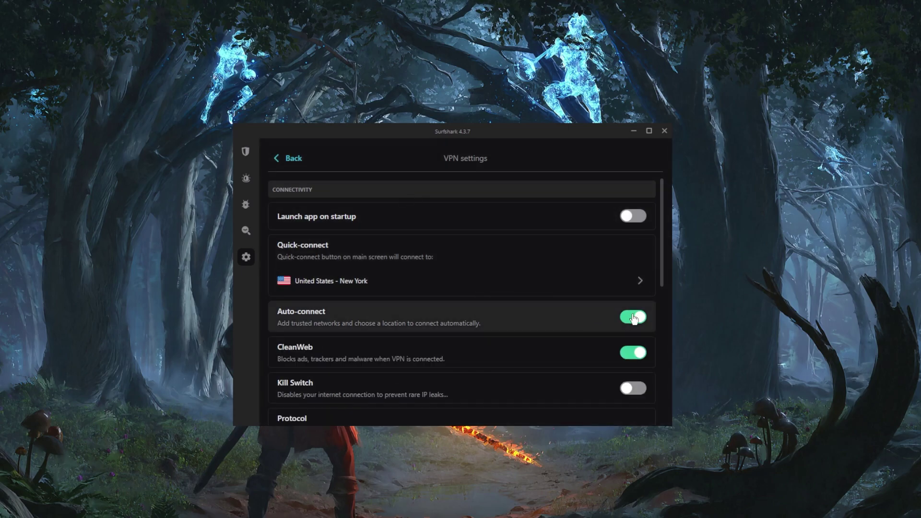
{"action": "scroll", "coordinate": [451, 286], "scroll_direction": "down", "scroll_amount": 2}
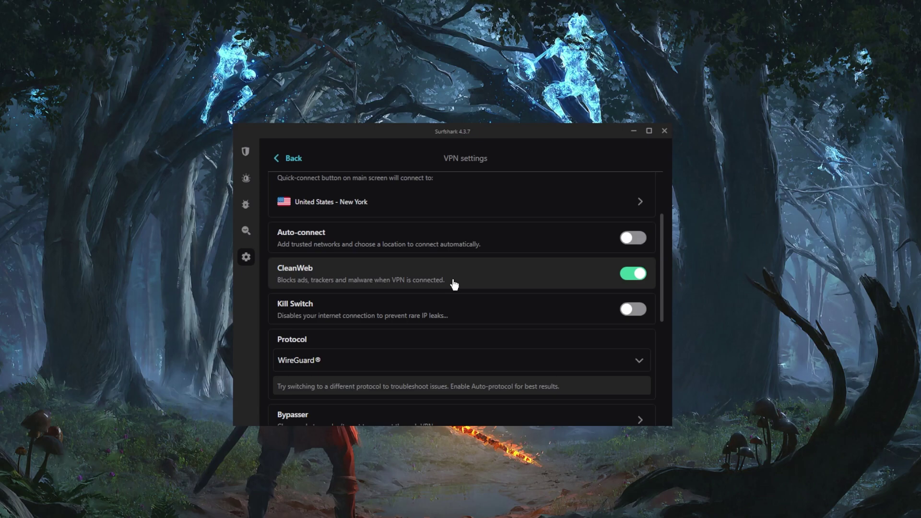
{"action": "scroll", "coordinate": [455, 284], "scroll_direction": "down", "scroll_amount": 1}
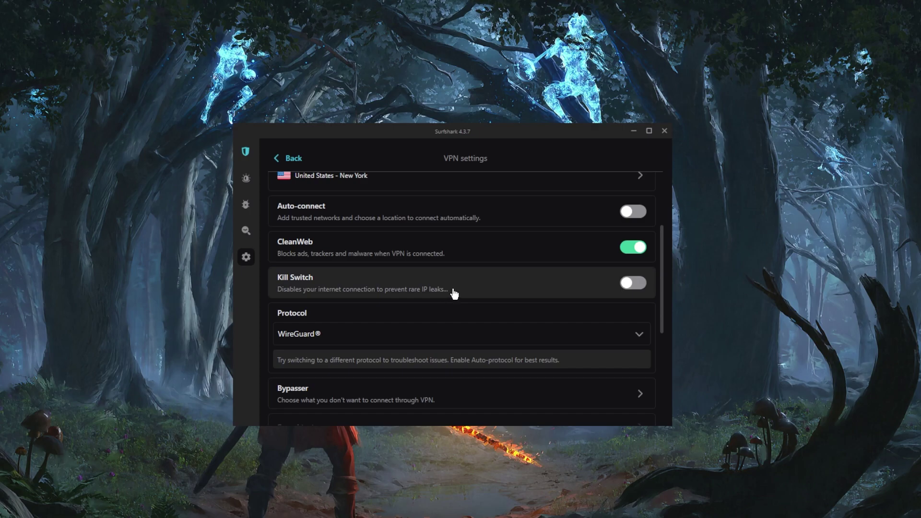
{"action": "scroll", "coordinate": [425, 289], "scroll_direction": "down", "scroll_amount": 1}
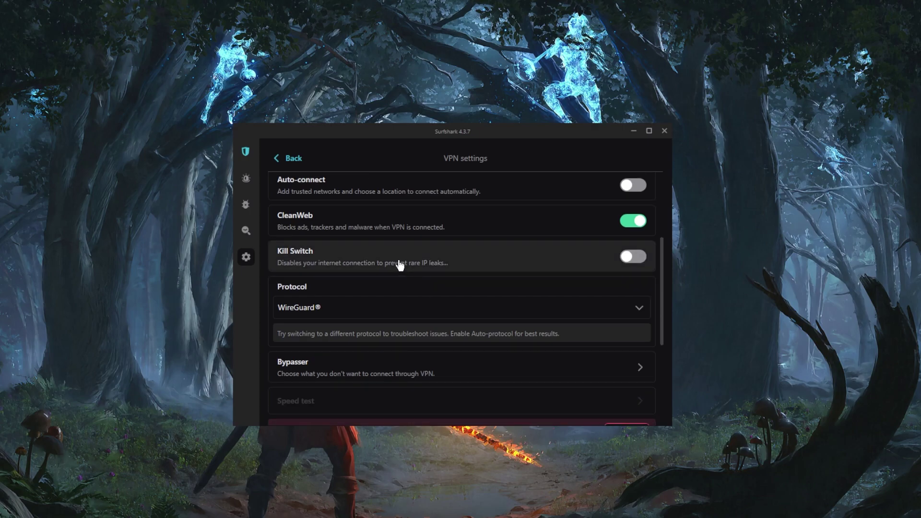
{"action": "scroll", "coordinate": [384, 298], "scroll_direction": "down", "scroll_amount": 1}
{"action": "scroll", "coordinate": [374, 297], "scroll_direction": "down", "scroll_amount": 1}
- Keep WireGuard as the connection protocol
{"action": "left_click", "coordinate": [366, 259]}
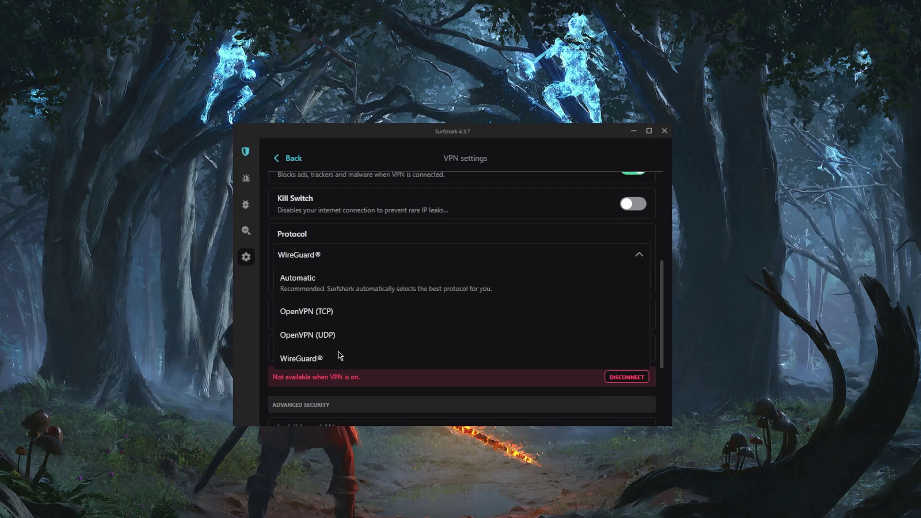
{"action": "left_click", "coordinate": [334, 363]}
{"action": "scroll", "coordinate": [379, 295], "scroll_direction": "down", "scroll_amount": 1}
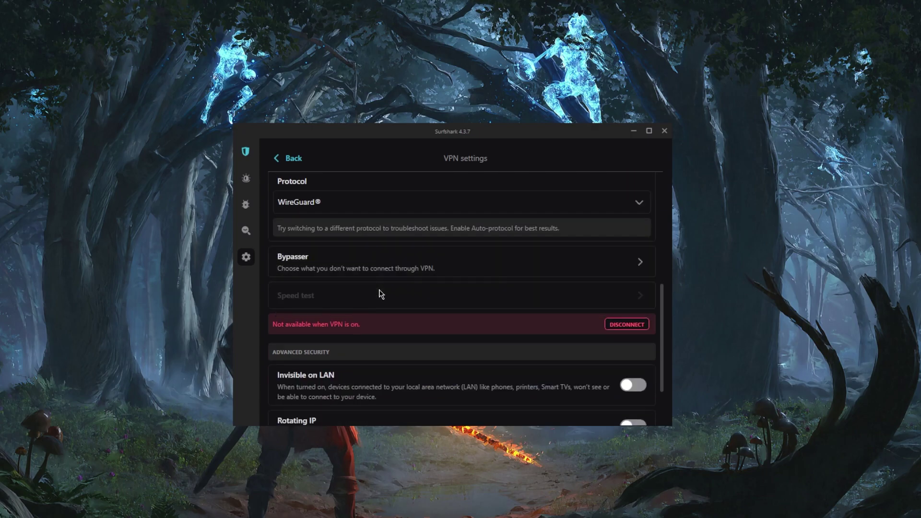
- Look at the Bypasser settings and return to VPN settings
{"action": "left_click", "coordinate": [387, 268]}
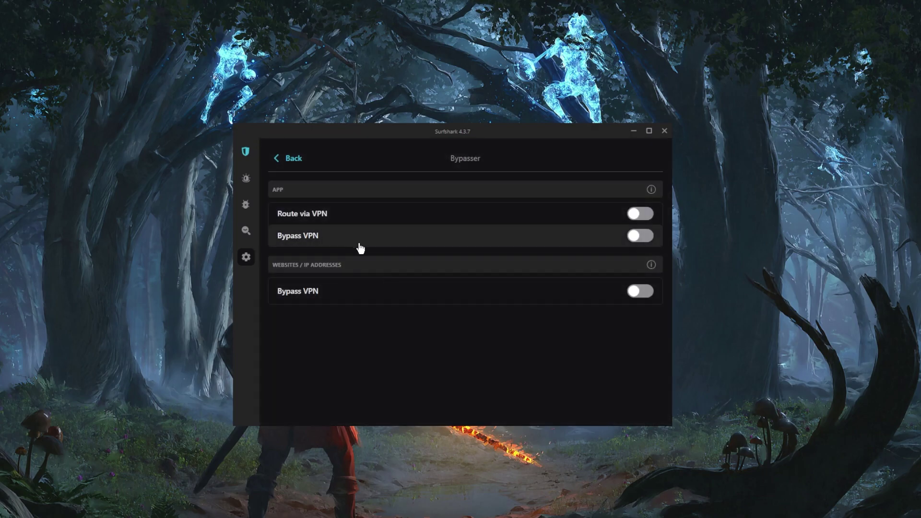
{"action": "left_click", "coordinate": [304, 164]}
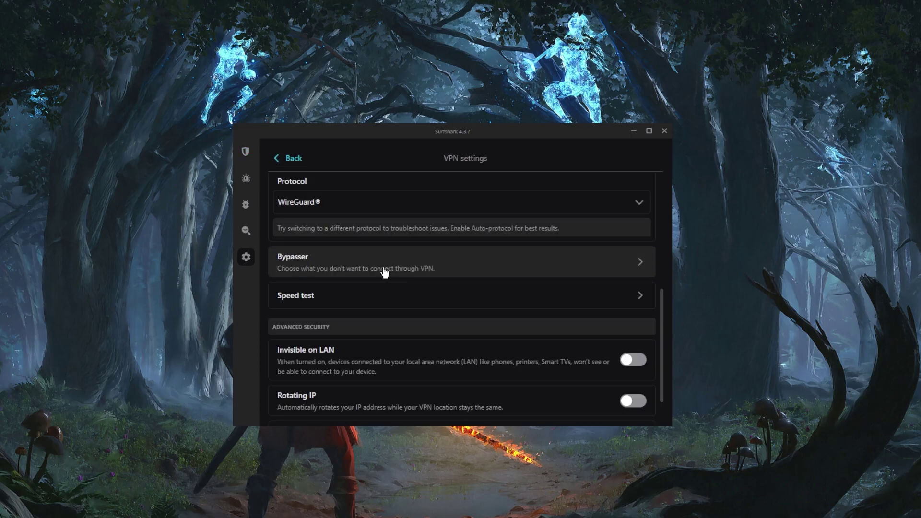
{"action": "left_click", "coordinate": [384, 272]}
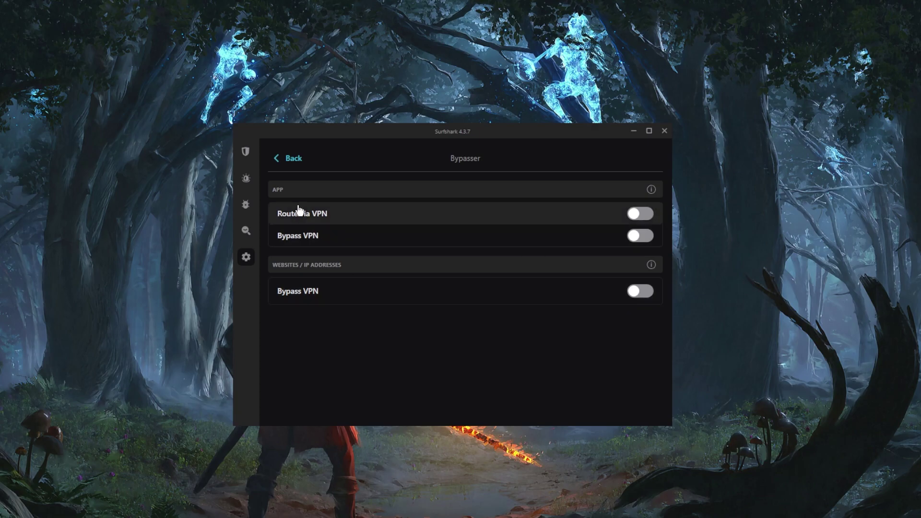
{"action": "left_click", "coordinate": [292, 158]}
{"action": "scroll", "coordinate": [404, 283], "scroll_direction": "down", "scroll_amount": 1}
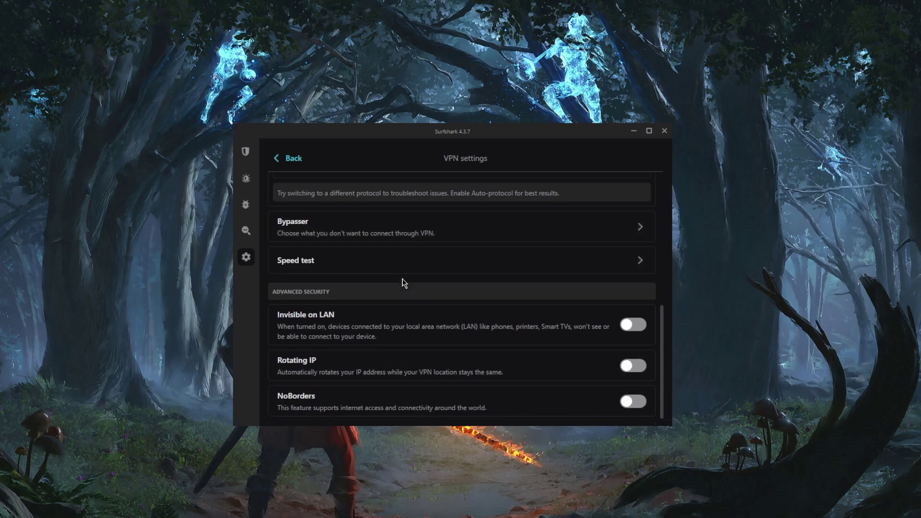
- Run the speed test view, list European servers, then close it
{"action": "left_click", "coordinate": [344, 265]}
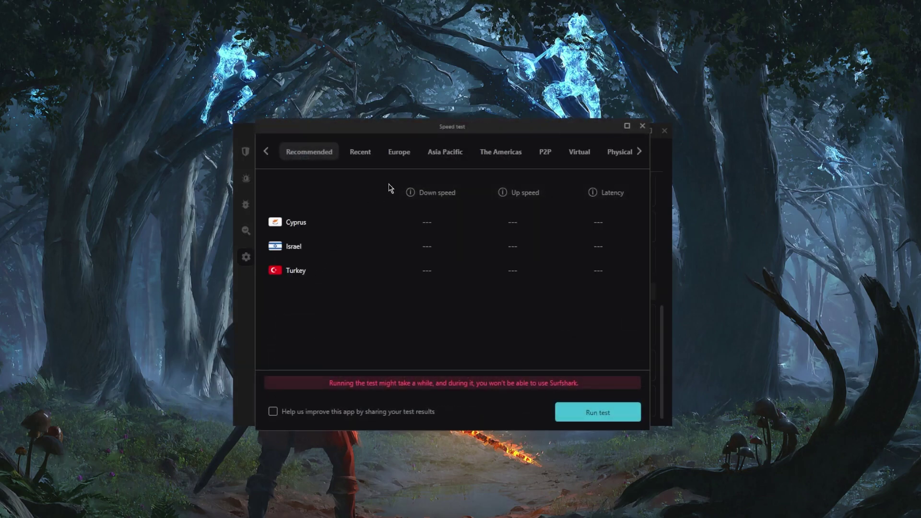
{"action": "left_click", "coordinate": [397, 153]}
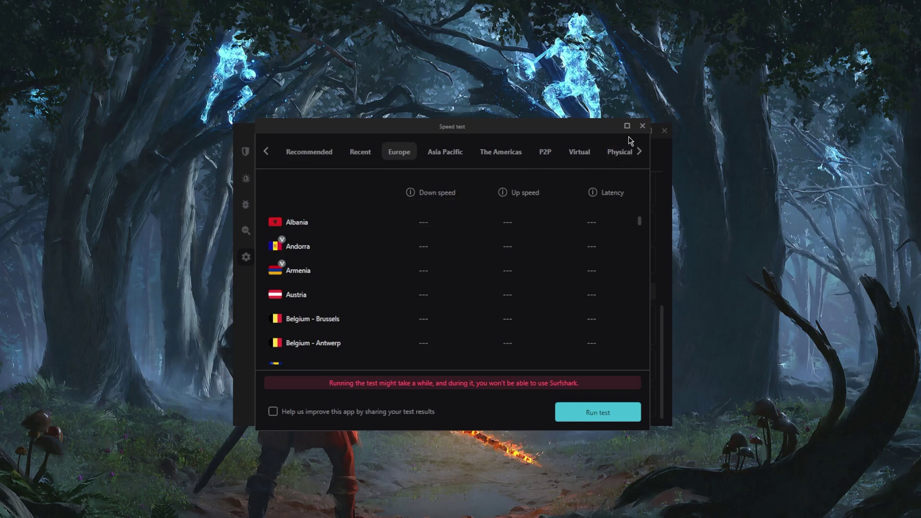
{"action": "left_click", "coordinate": [643, 125]}
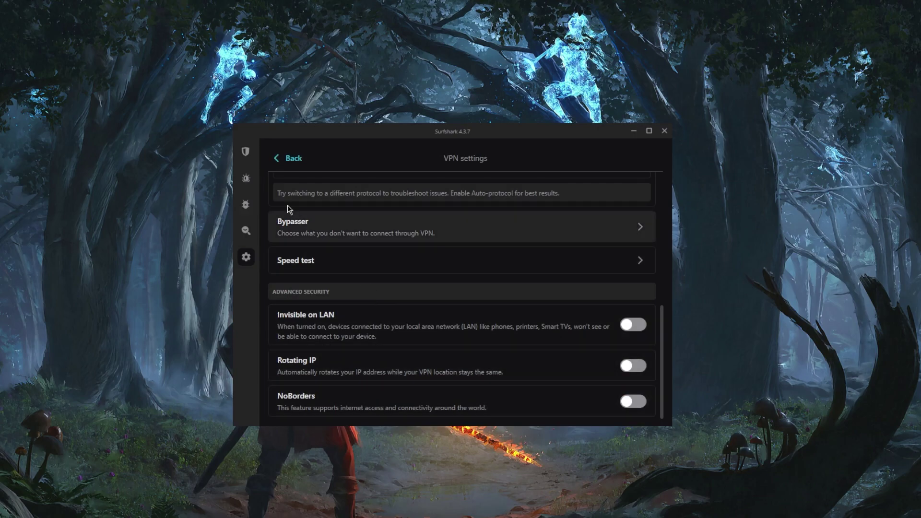
- Go to the server locations list and scroll down to the United Kingdom entries
{"action": "left_click", "coordinate": [248, 151]}
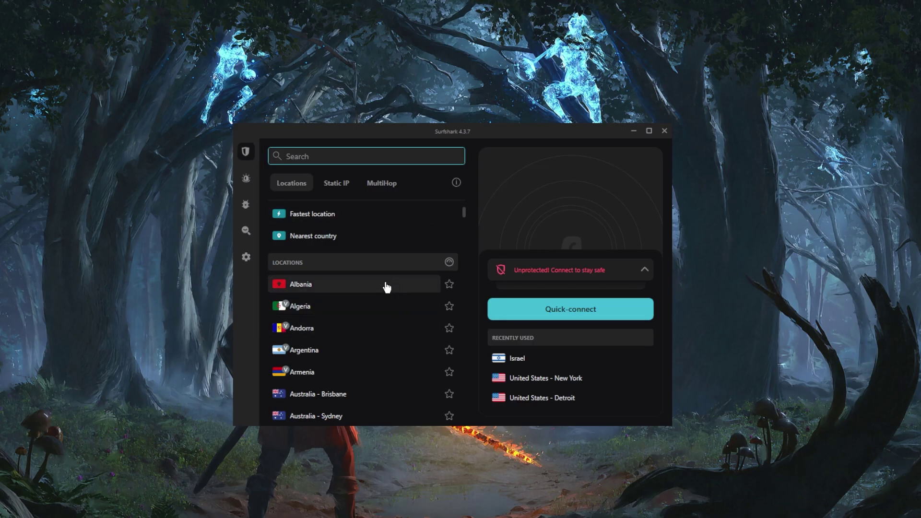
{"action": "left_click_drag", "start_coordinate": [464, 210], "coordinate": [449, 378]}
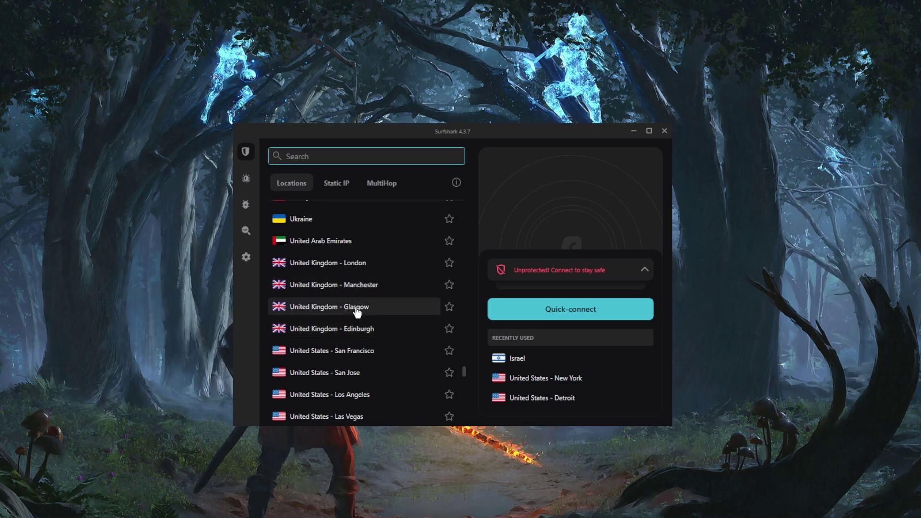
- Connect to United Kingdom – London and give the connection prompt a thumbs-up
{"action": "left_click", "coordinate": [355, 267]}
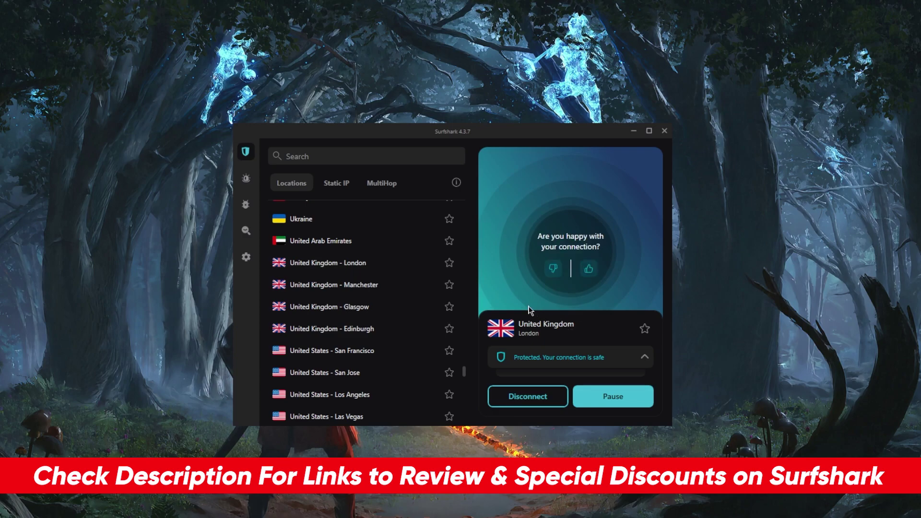
{"action": "left_click", "coordinate": [589, 270]}
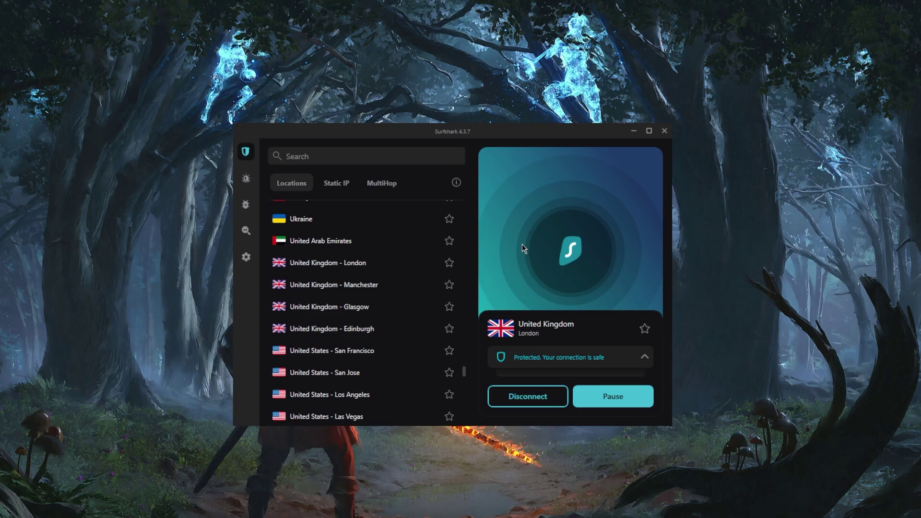